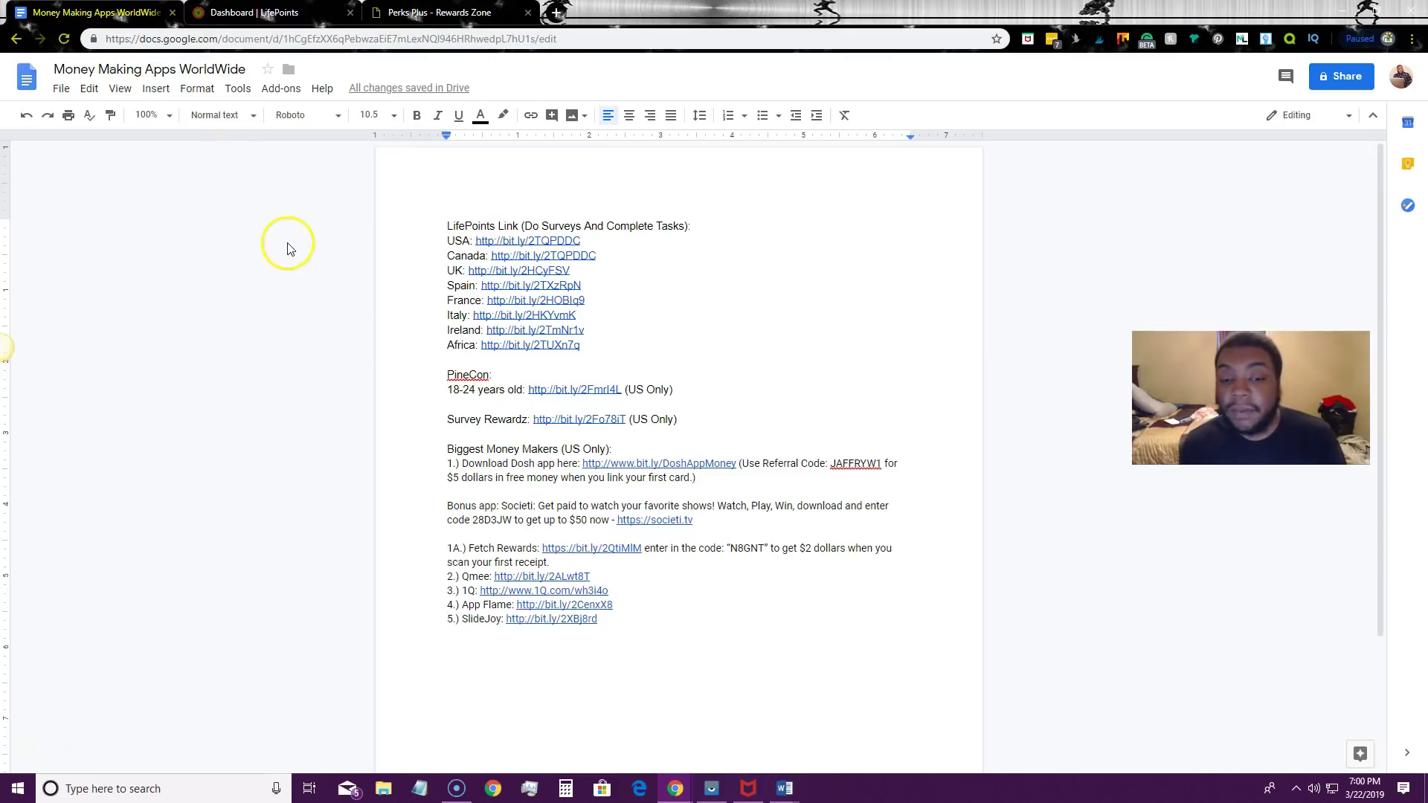
Step: View the LifePoints dashboard and the Perks Plus PayPal rewards, ending on the dashboard
{"action": "left_click", "coordinate": [229, 14]}
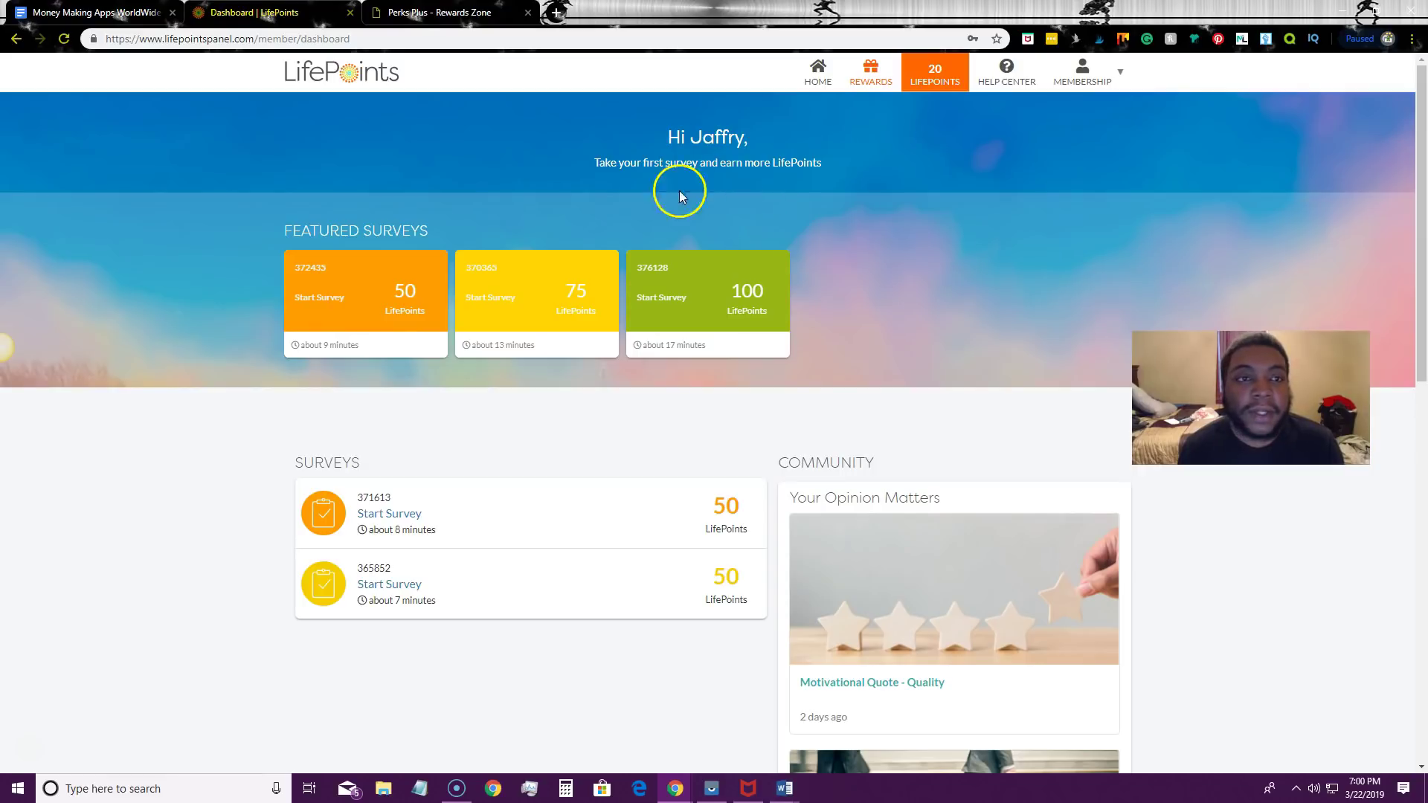
{"action": "left_click", "coordinate": [437, 13]}
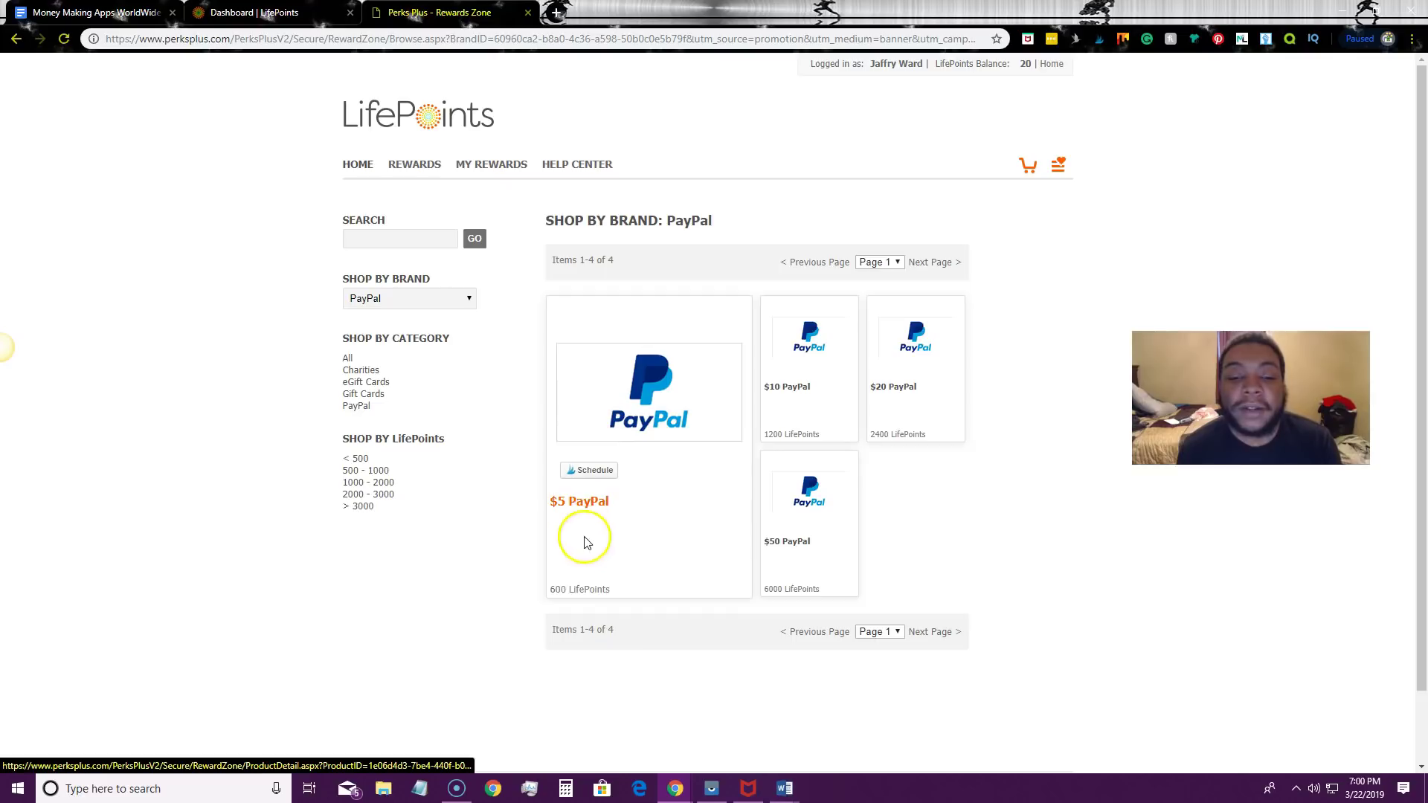
{"action": "left_click", "coordinate": [279, 14]}
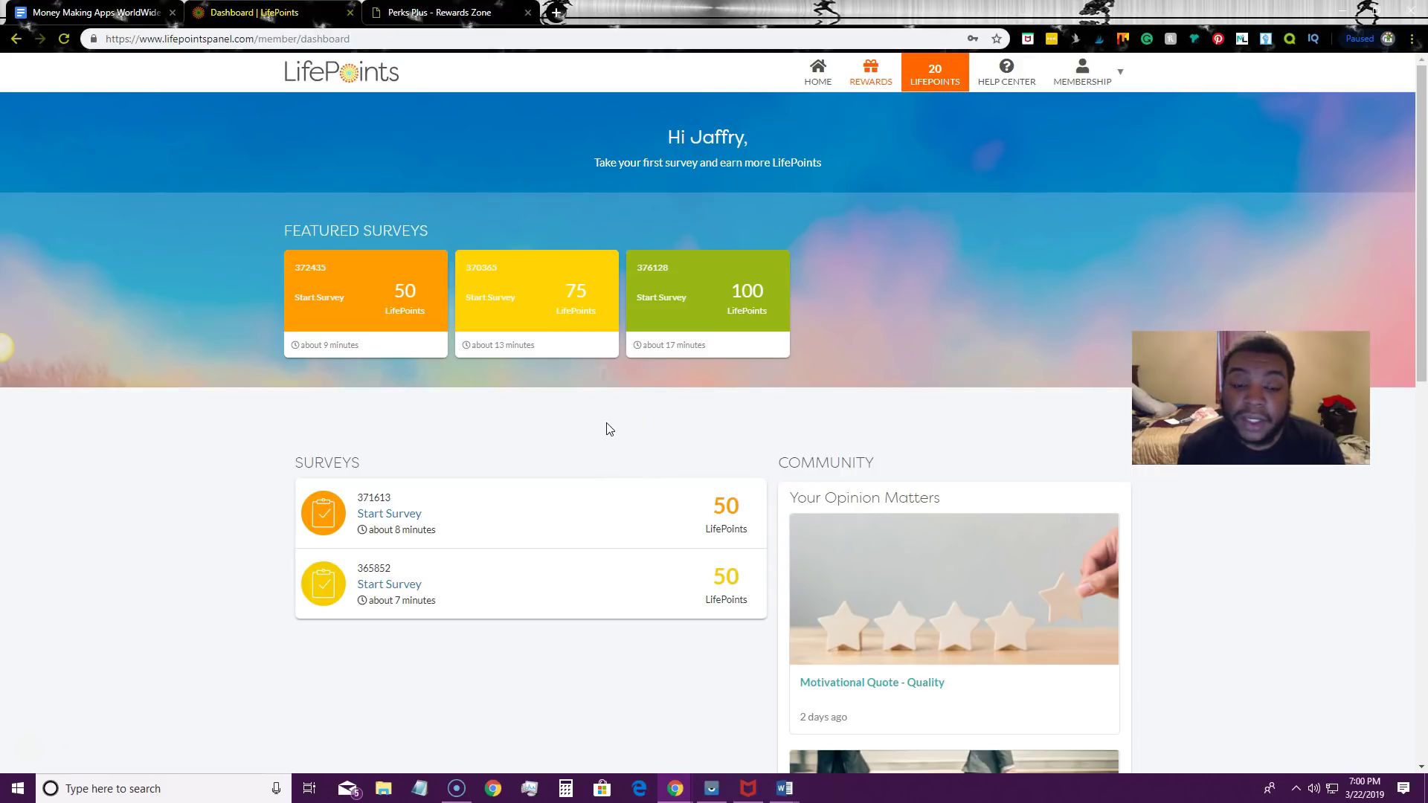
Step: Browse the dashboard's featured surveys and return to the Money Making Apps WorldWide document
{"action": "left_click", "coordinate": [606, 426]}
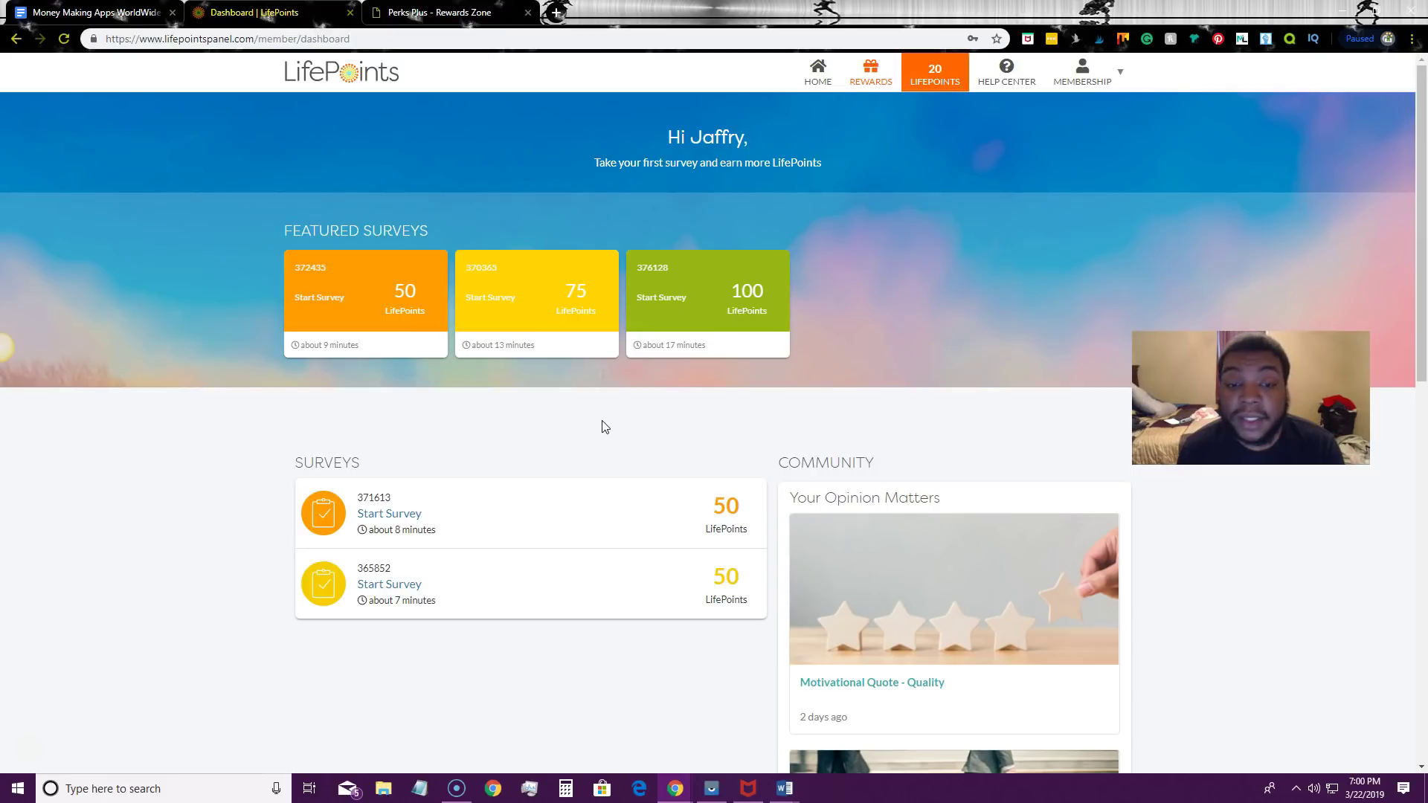
{"action": "left_click", "coordinate": [593, 412]}
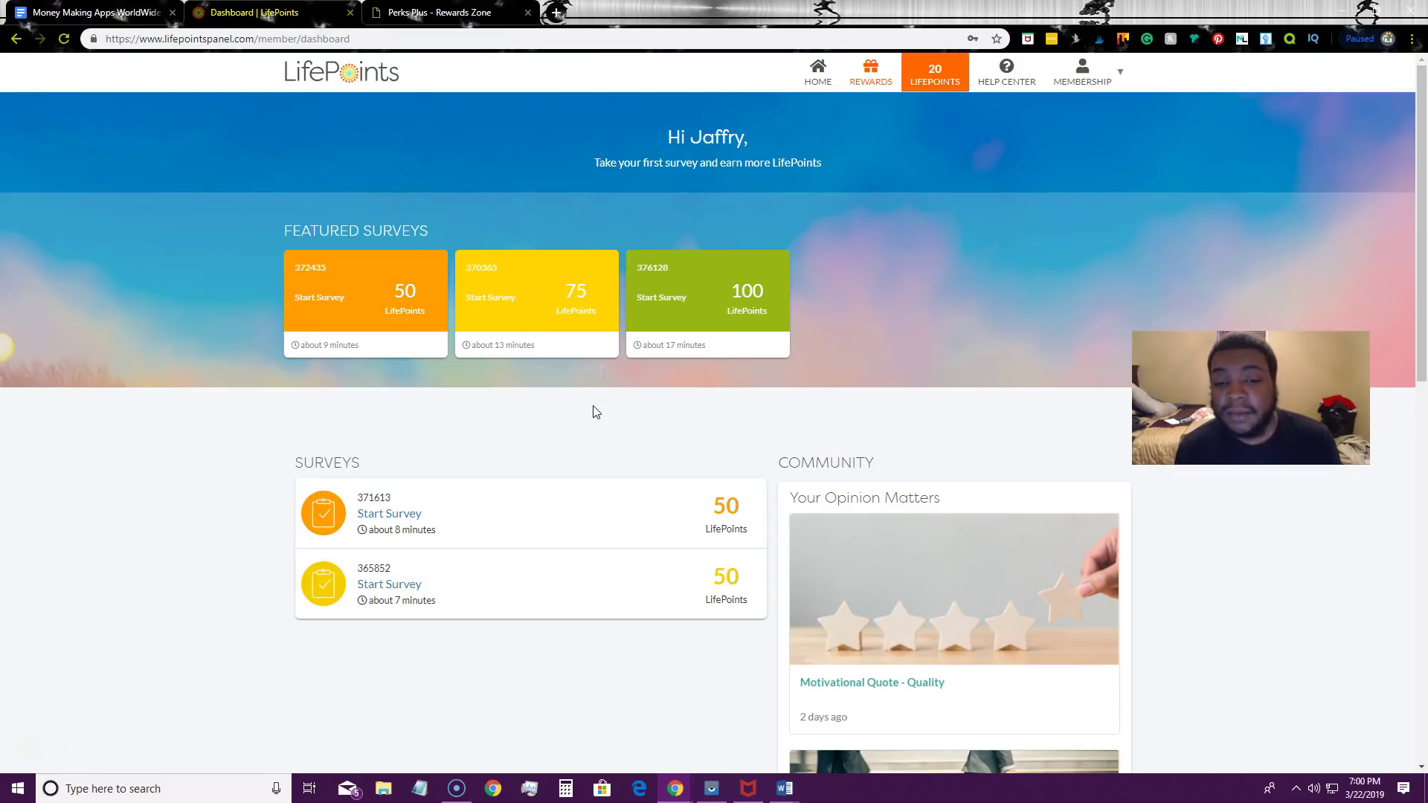
{"action": "left_click", "coordinate": [94, 12]}
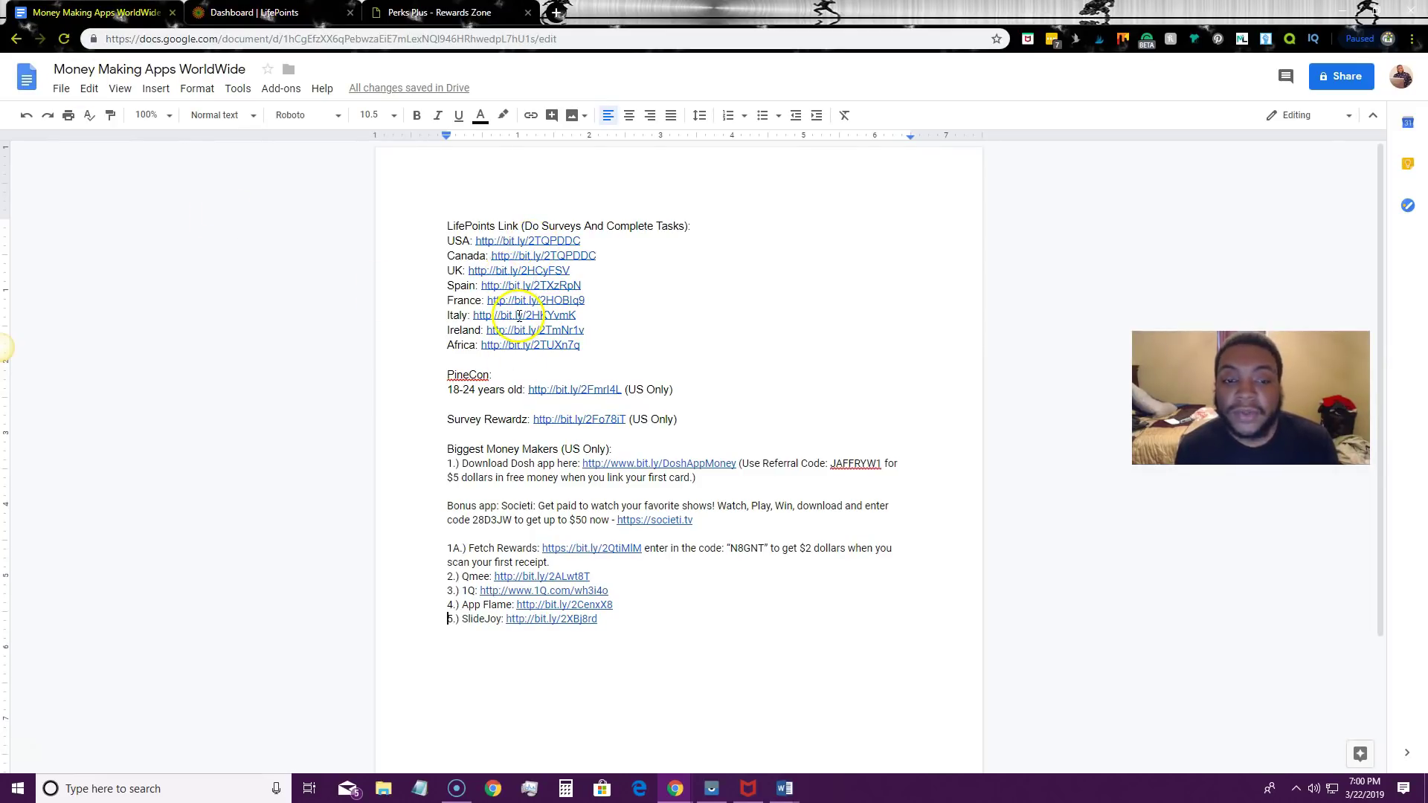
Step: Check the LifePoints dashboard once more, then show the Money Making Apps WorldWide document
{"action": "left_click", "coordinate": [269, 13]}
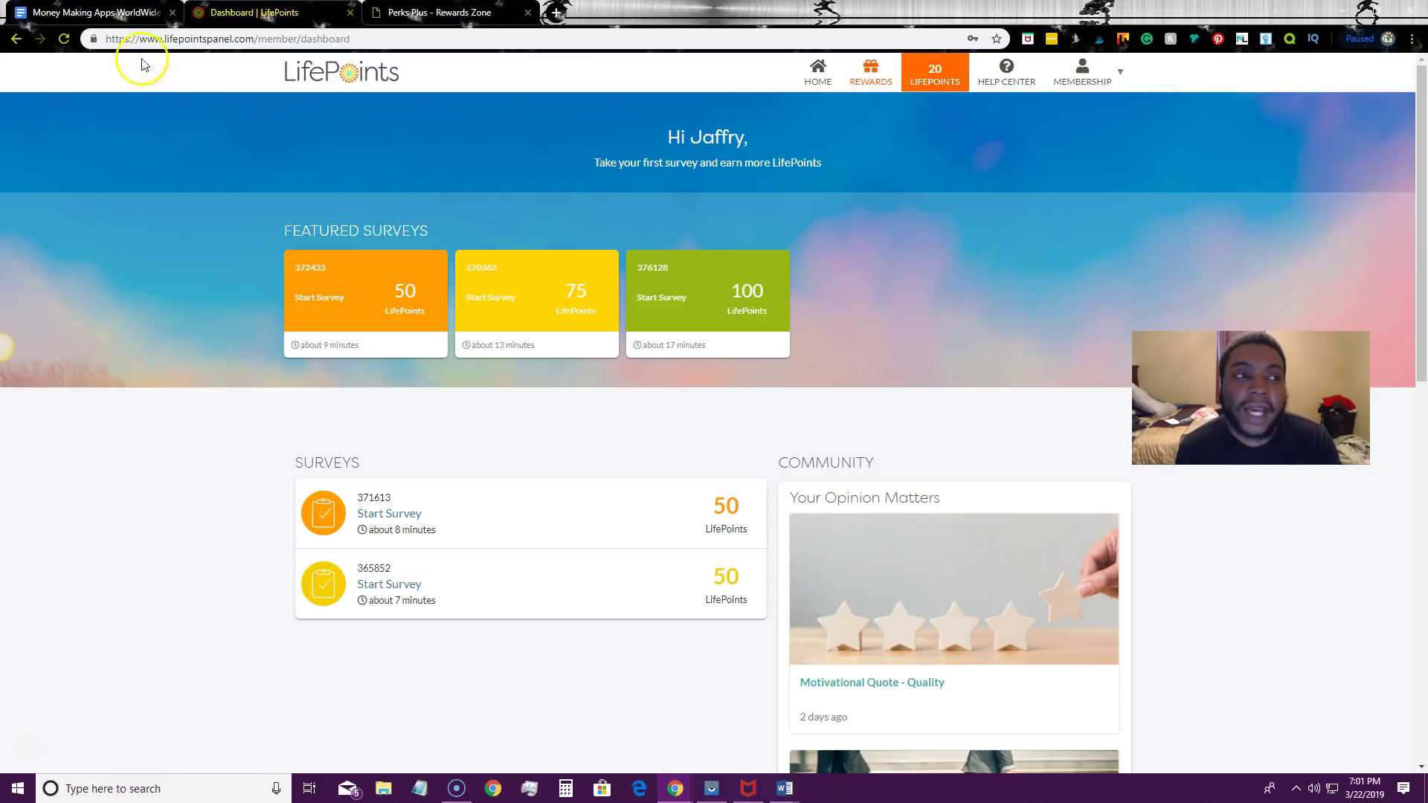
{"action": "left_click", "coordinate": [118, 12]}
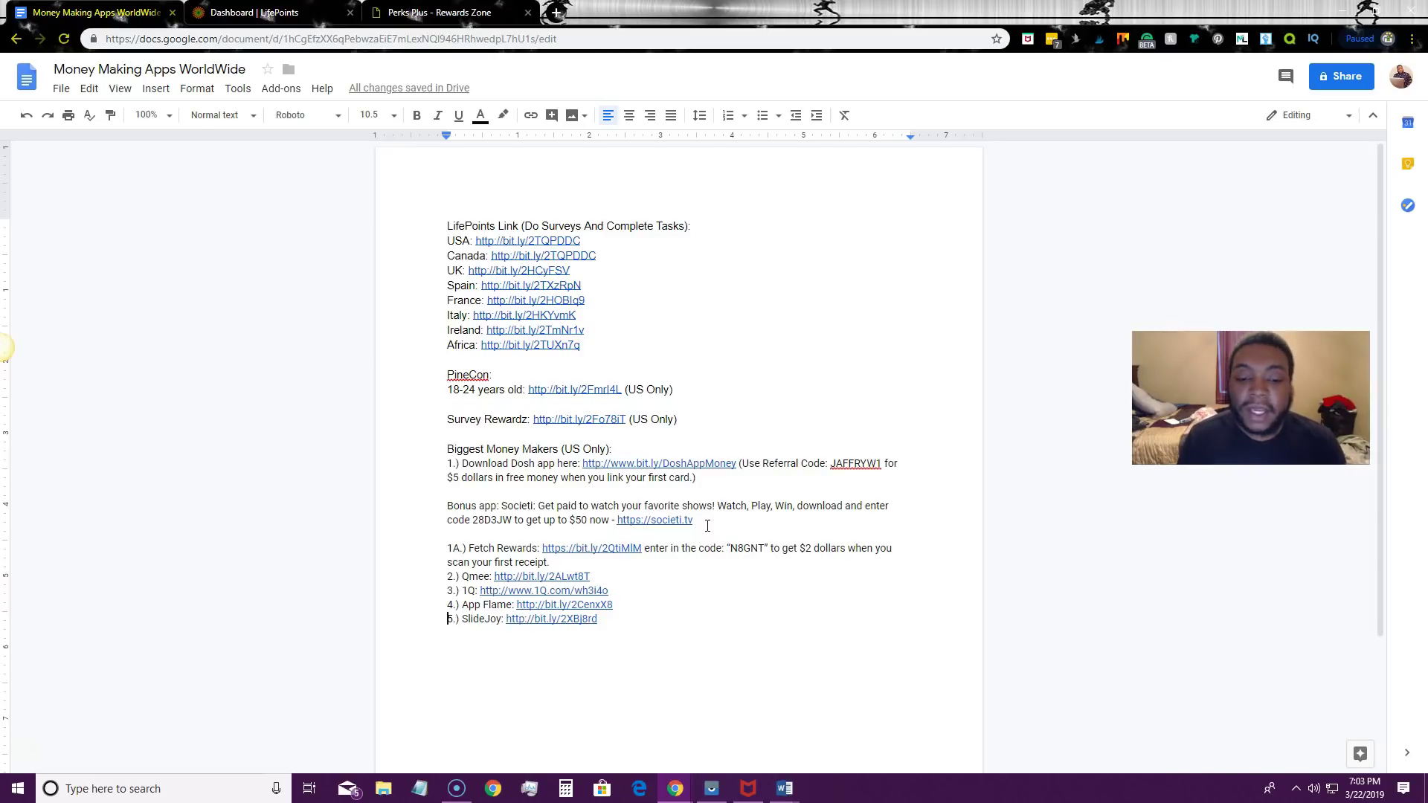
{"action": "left_click", "coordinate": [707, 565]}
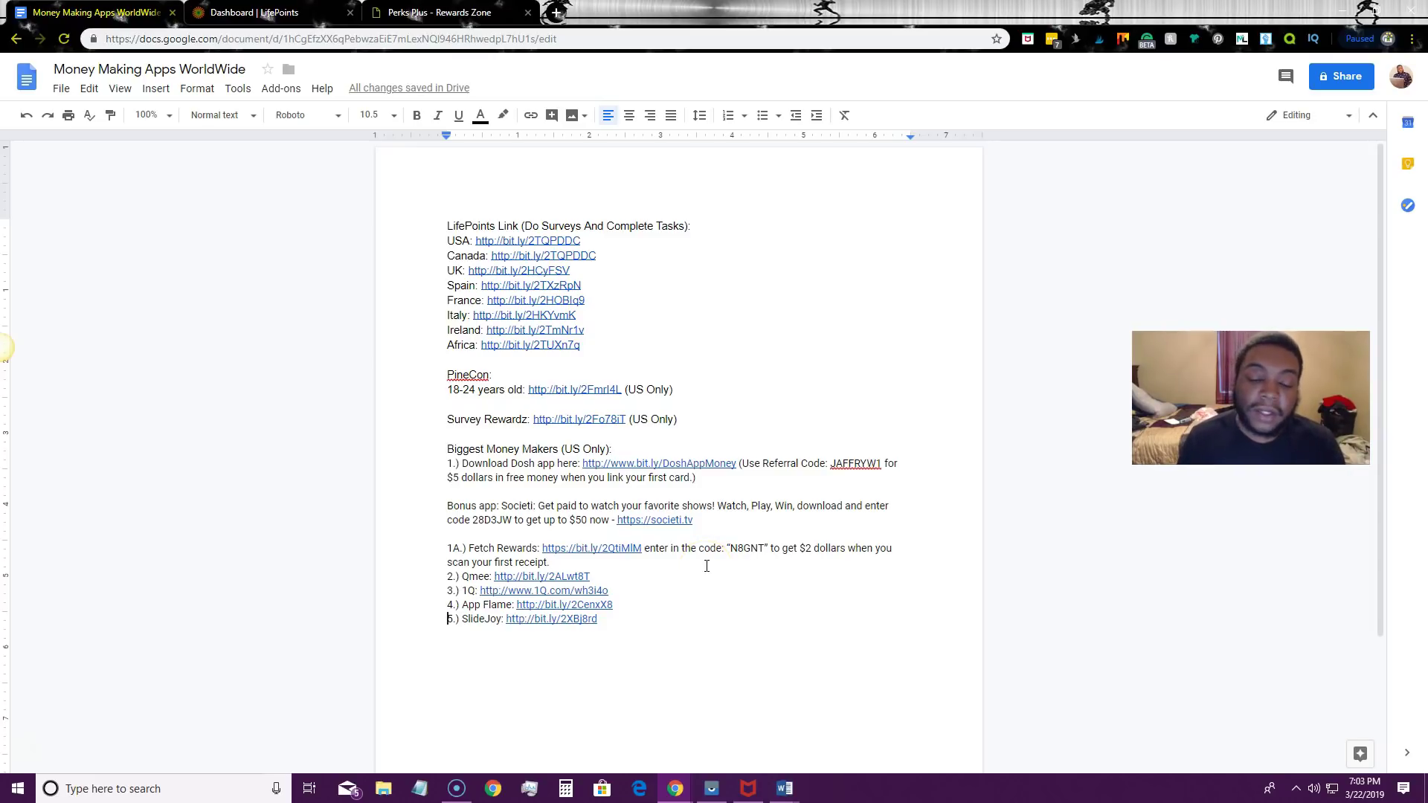